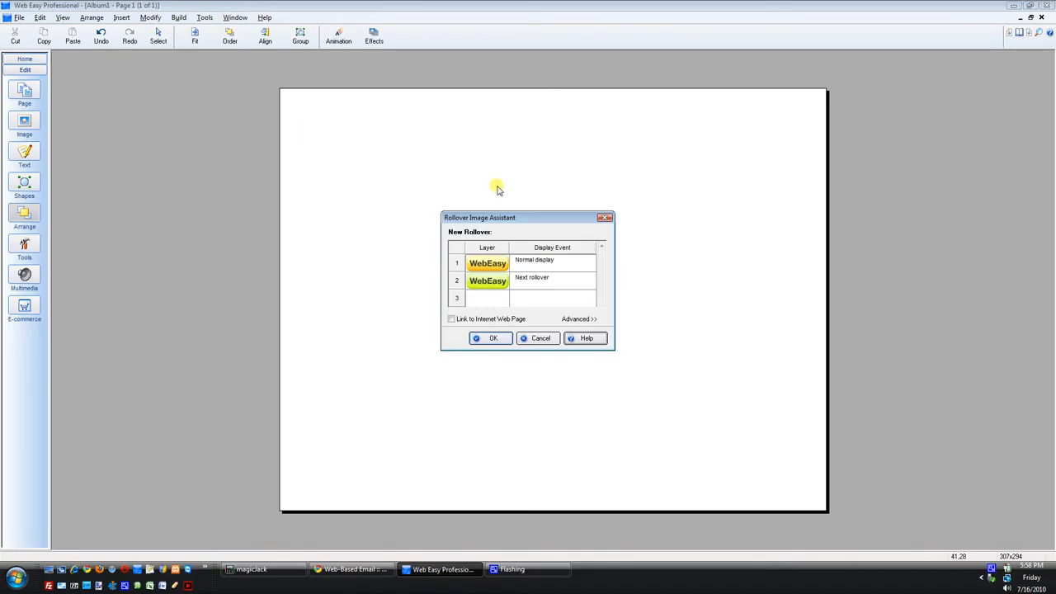
Step: Show the rollover's advanced options and set layer 1's image to guinness from the Clipart Pictures folder
{"action": "left_click_drag", "start_coordinate": [553, 218], "coordinate": [548, 137]}
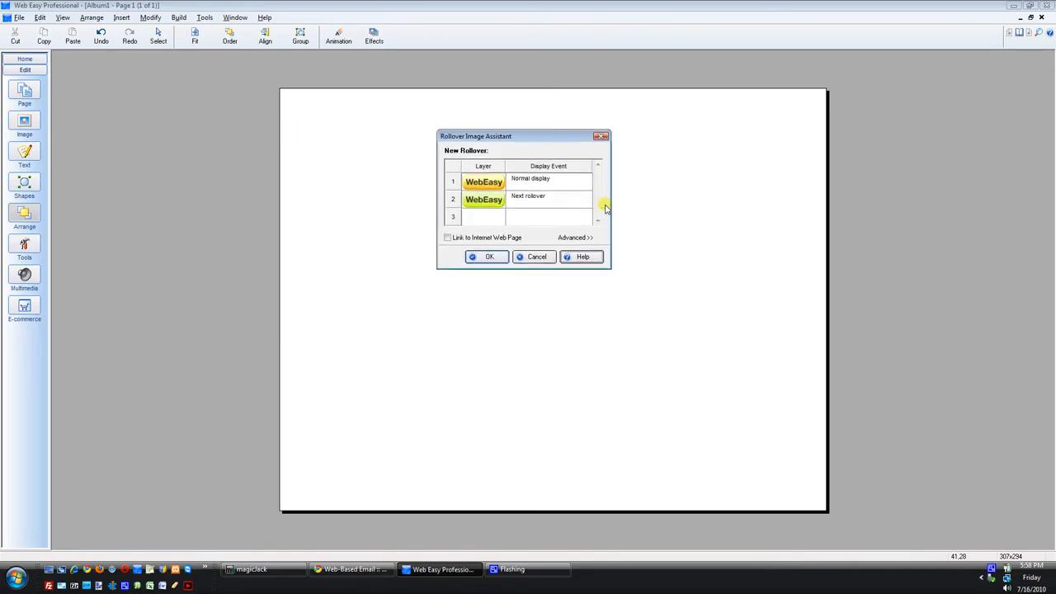
{"action": "left_click", "coordinate": [591, 241]}
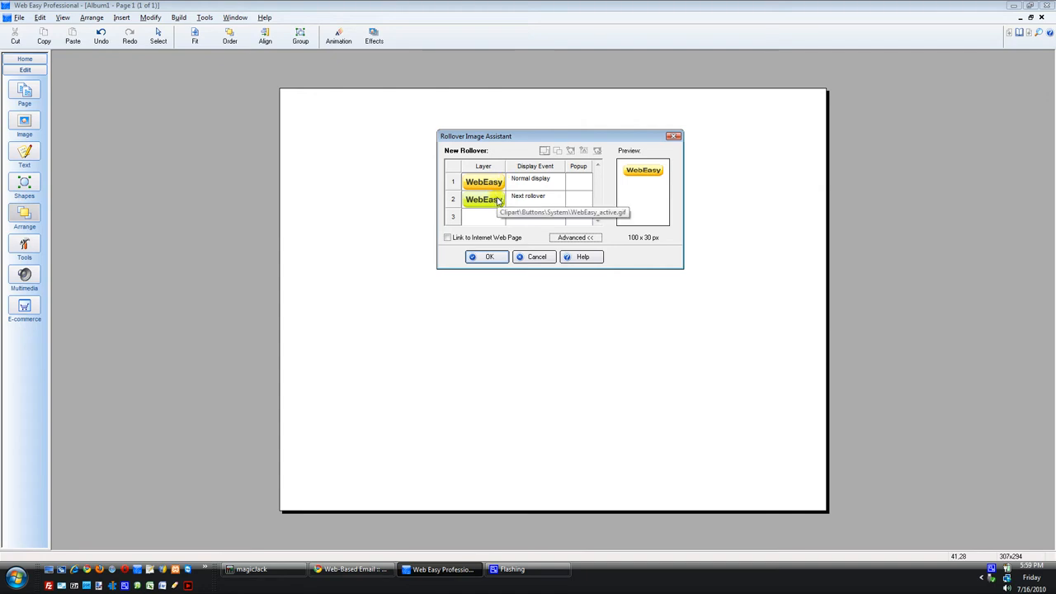
{"action": "left_click", "coordinate": [487, 220]}
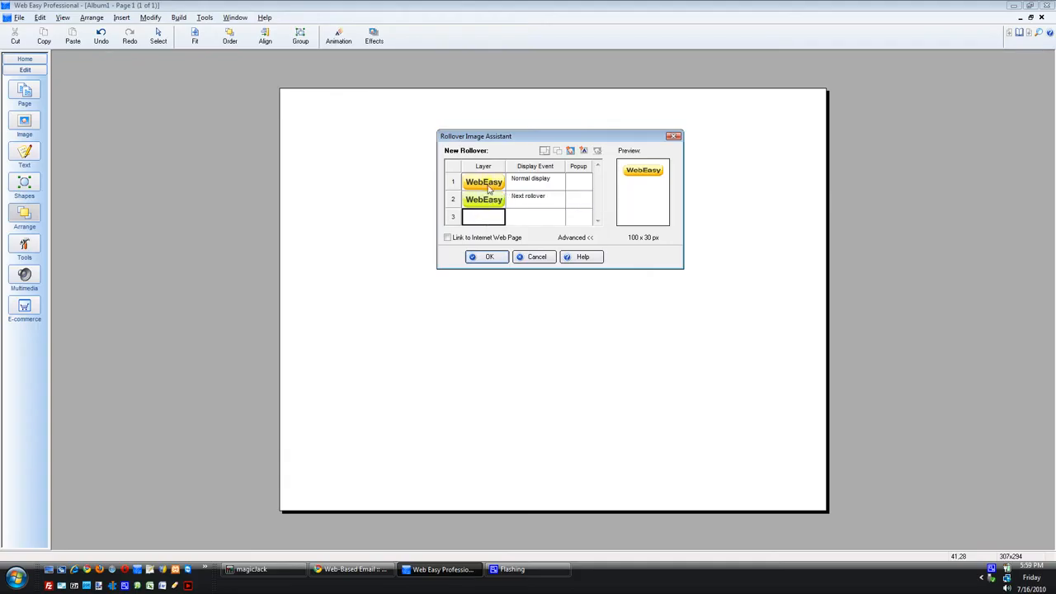
{"action": "double_click", "coordinate": [486, 183]}
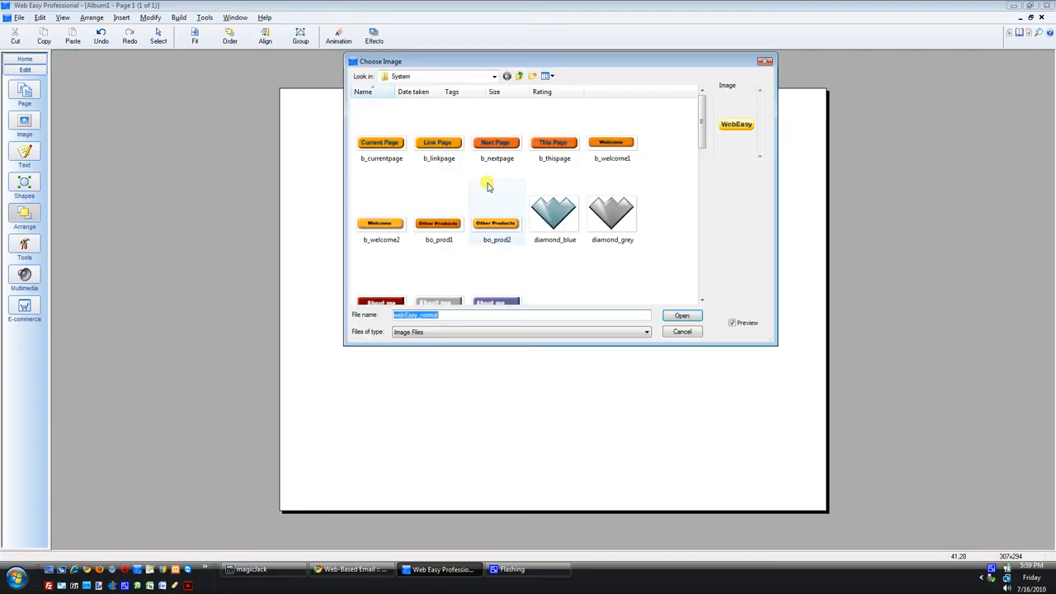
{"action": "left_click", "coordinate": [519, 76]}
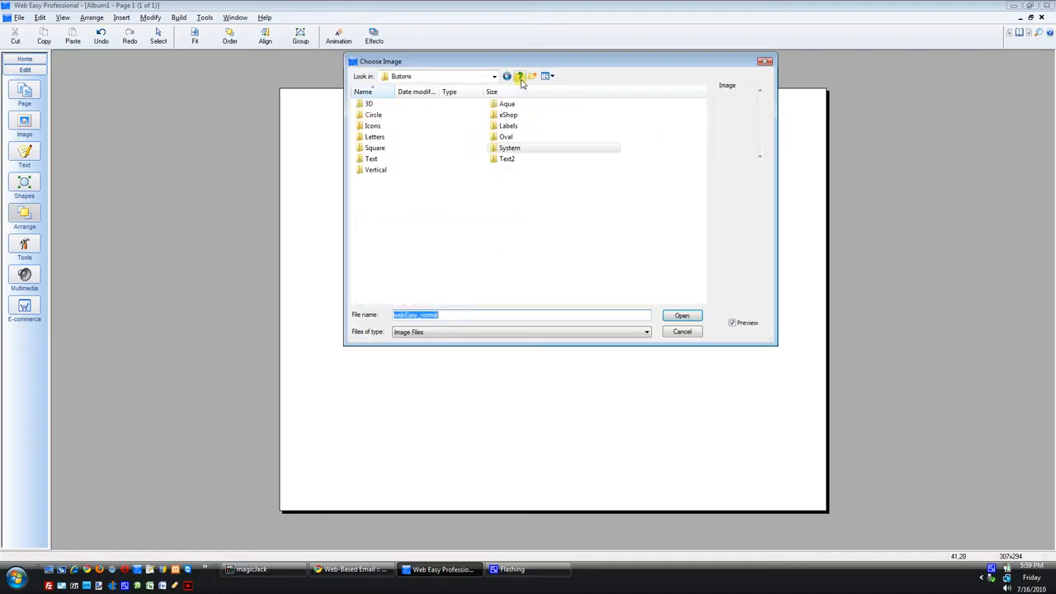
{"action": "left_click", "coordinate": [519, 76]}
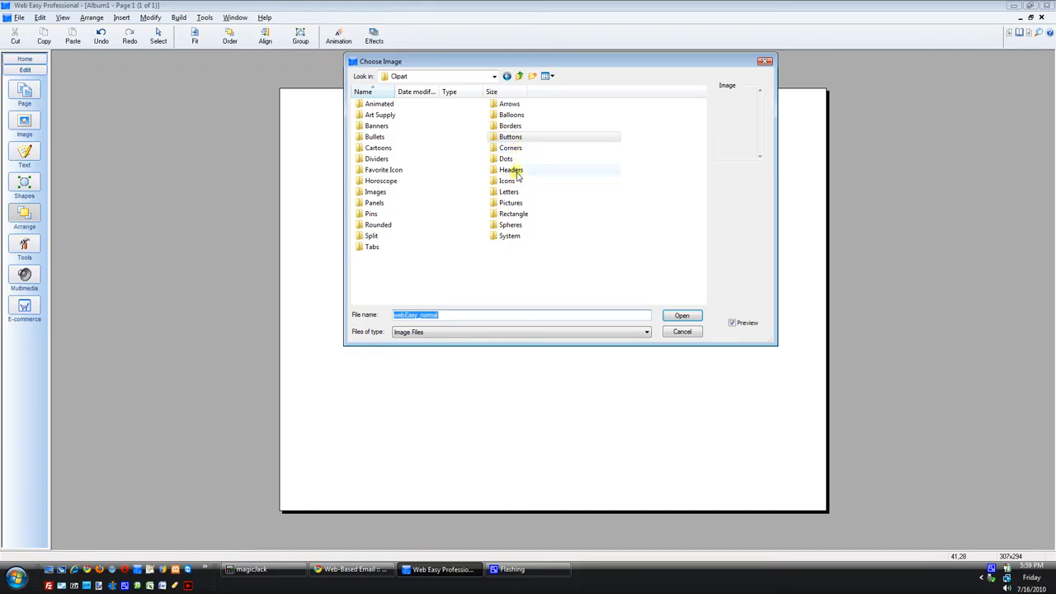
{"action": "double_click", "coordinate": [518, 203]}
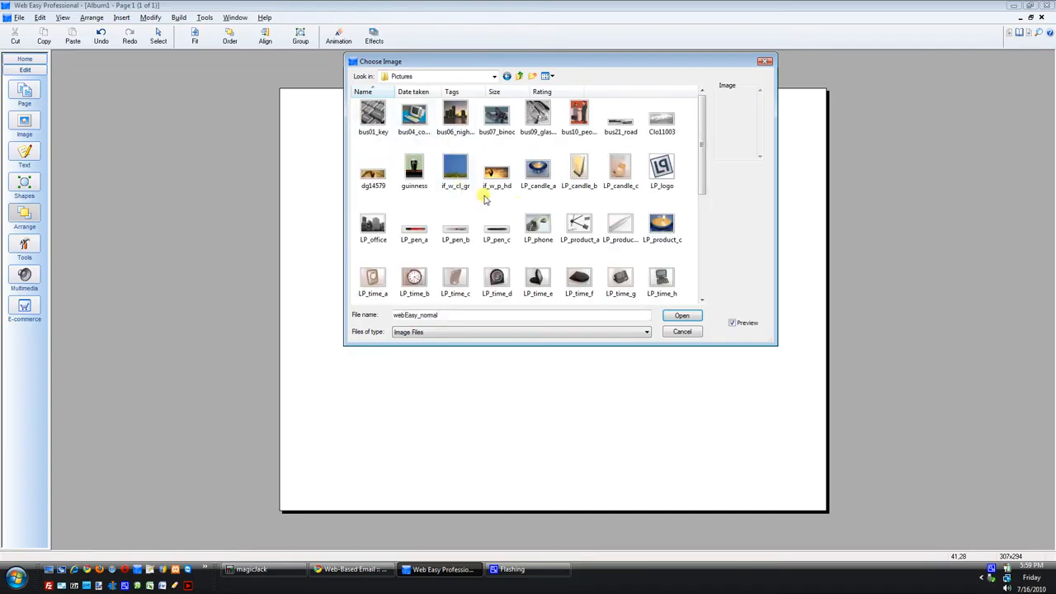
{"action": "left_click", "coordinate": [408, 180]}
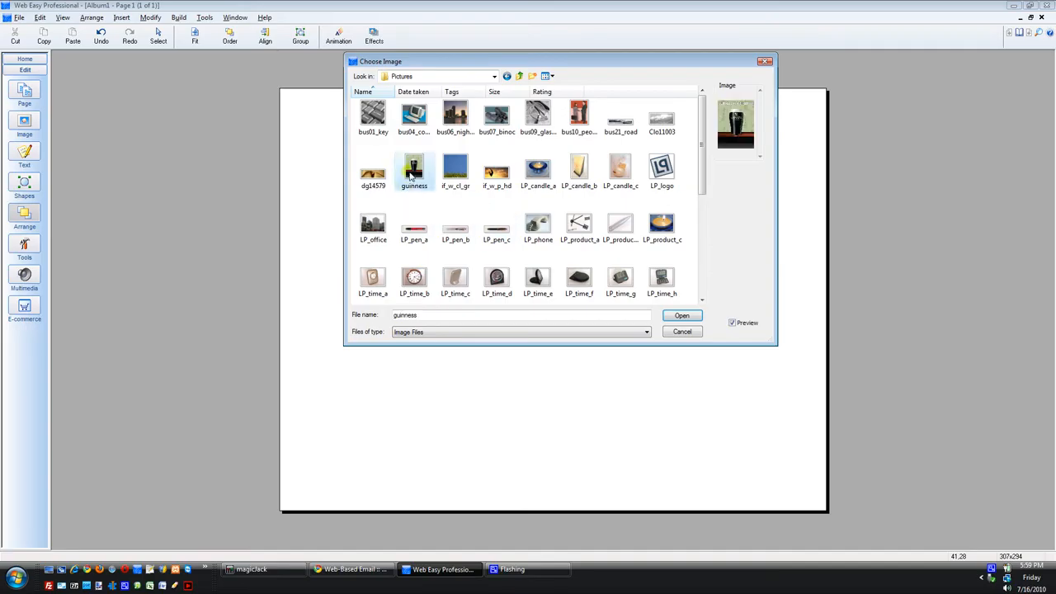
{"action": "left_click", "coordinate": [680, 315]}
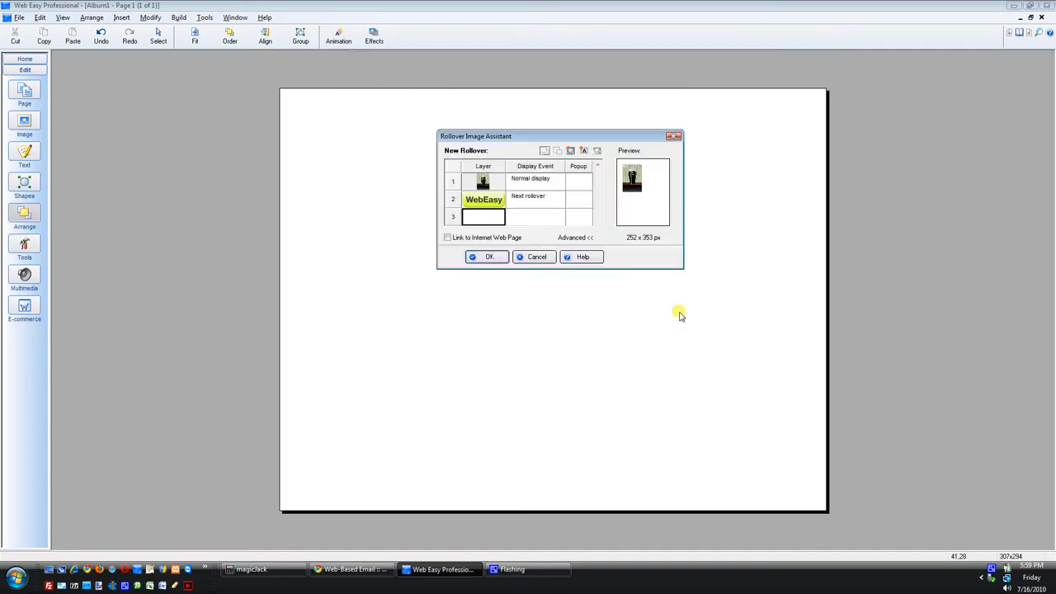
Step: Replace the layer 2 rollover image with guinness from the Pictures folder
{"action": "double_click", "coordinate": [483, 200]}
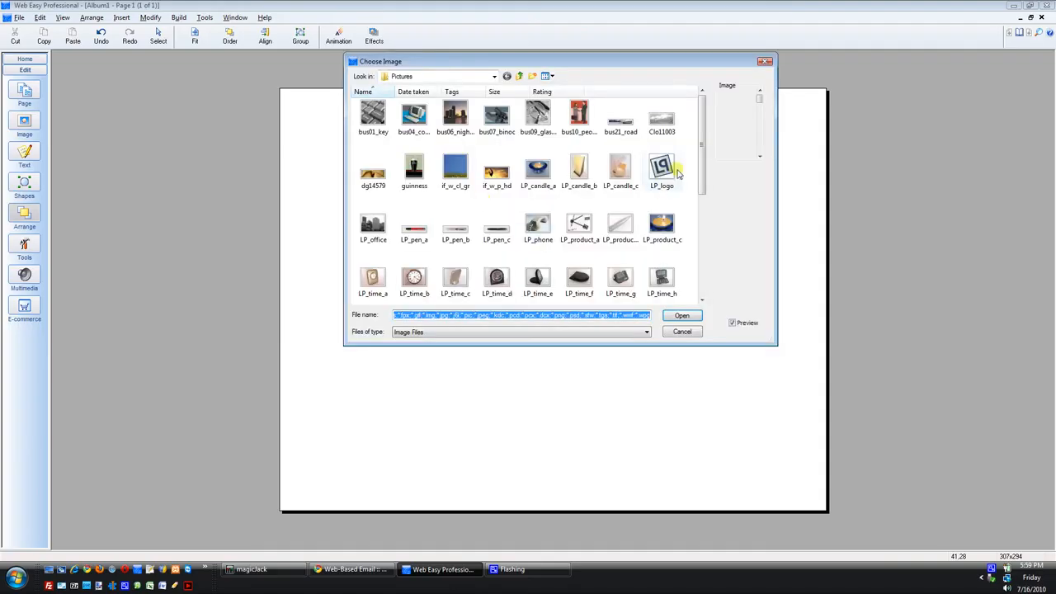
{"action": "left_click", "coordinate": [408, 177]}
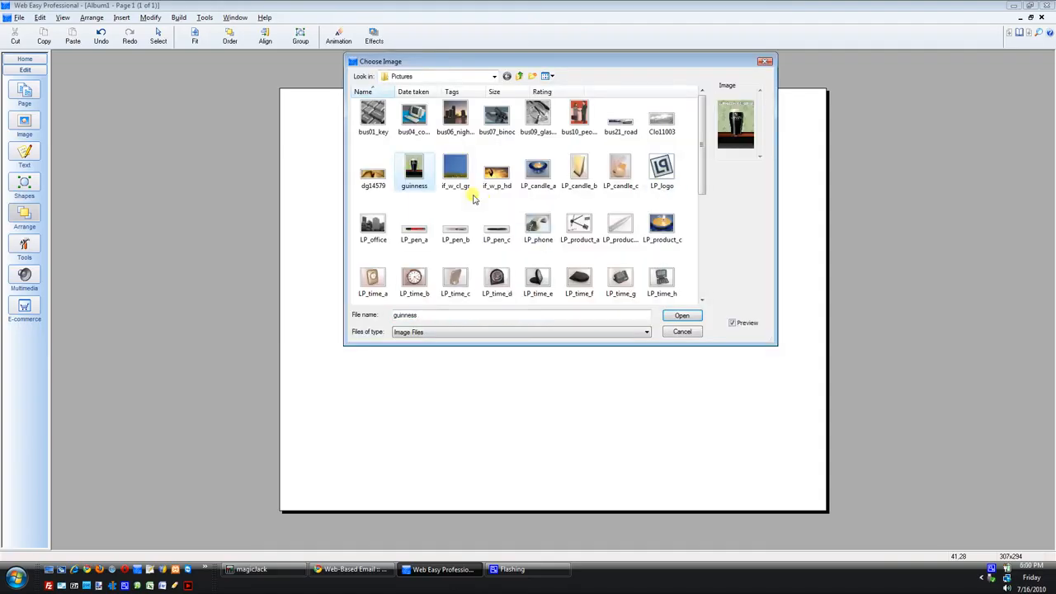
{"action": "left_click", "coordinate": [677, 315]}
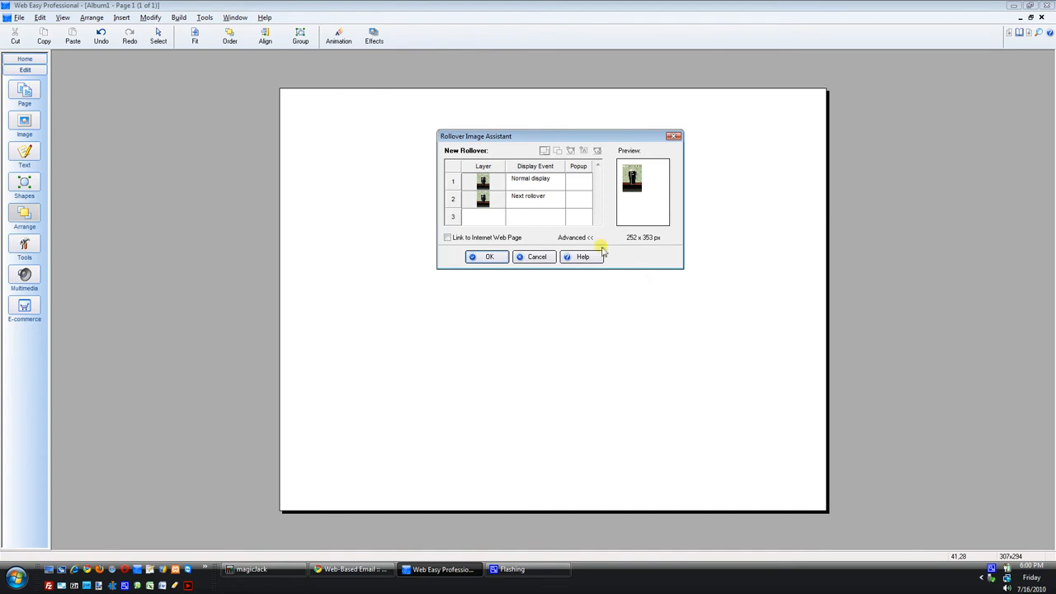
Step: Add a third rollover layer using the image pating11010 and make it a popup
{"action": "left_click", "coordinate": [495, 219]}
{"action": "left_click", "coordinate": [571, 150]}
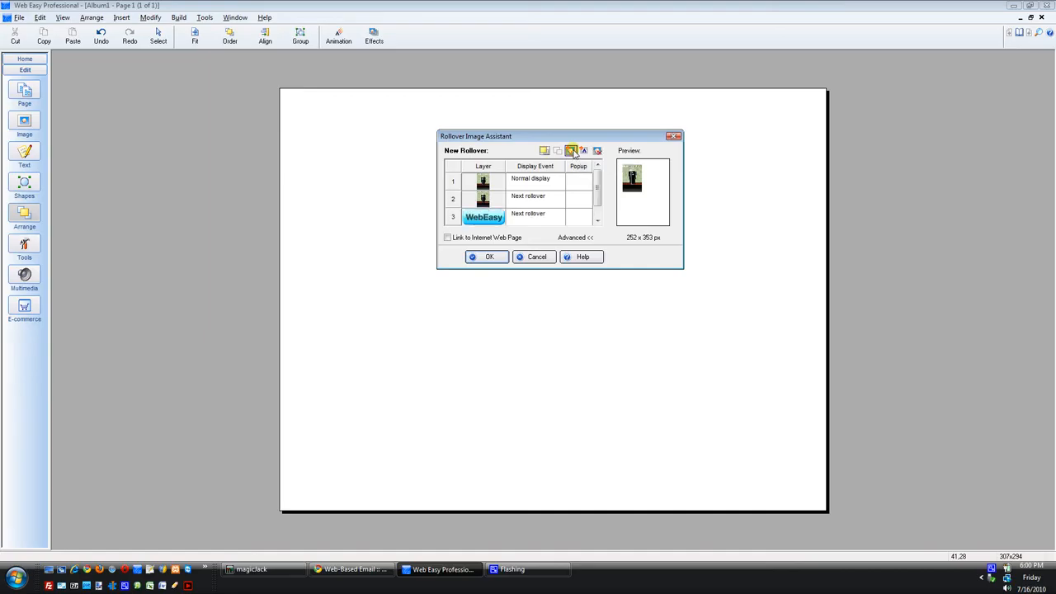
{"action": "double_click", "coordinate": [482, 221]}
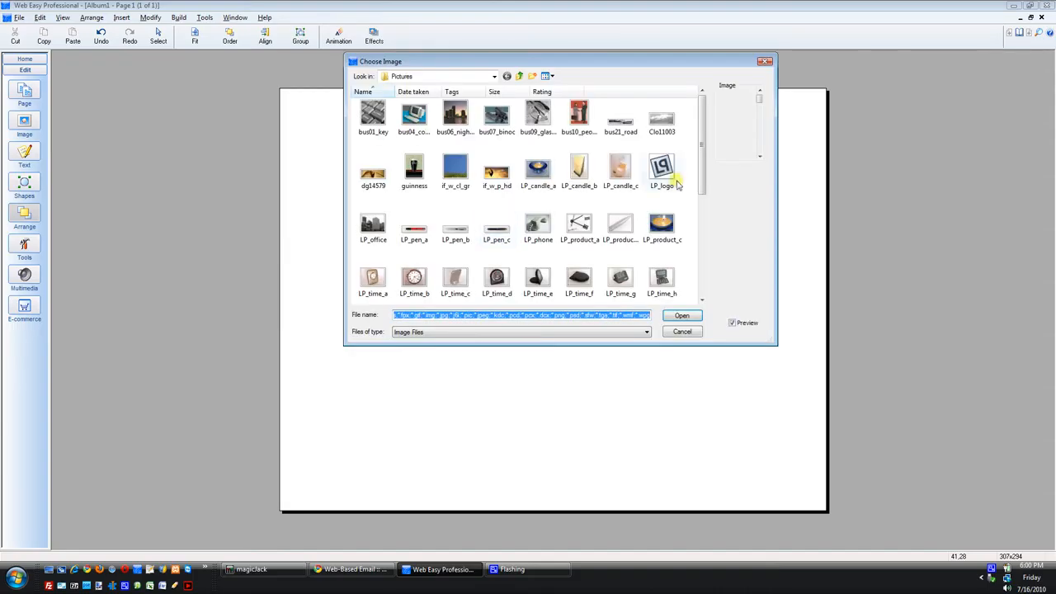
{"action": "left_click_drag", "start_coordinate": [706, 158], "coordinate": [702, 254]}
{"action": "left_click", "coordinate": [665, 141]}
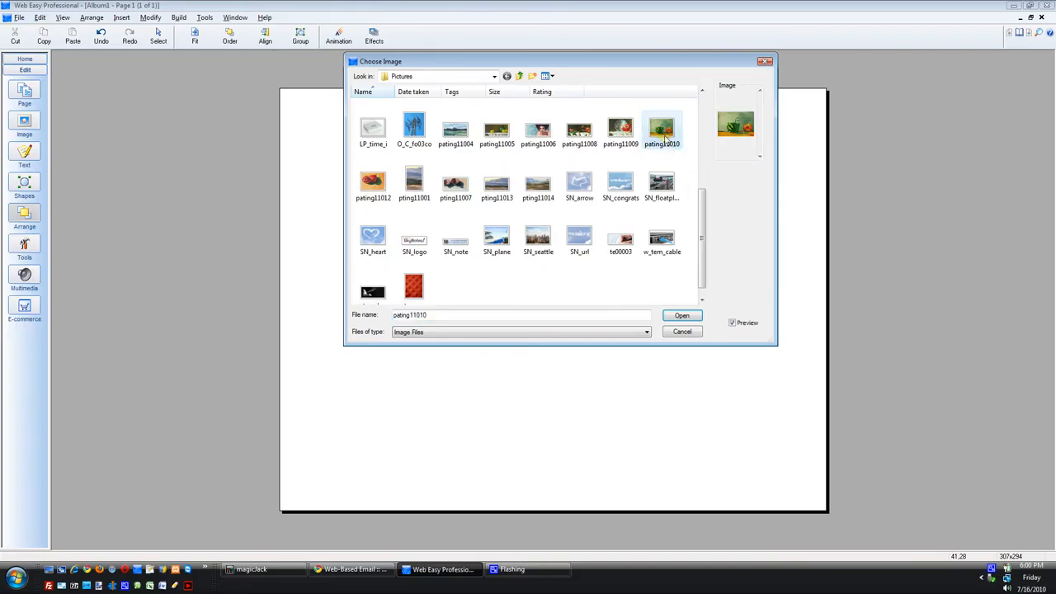
{"action": "left_click", "coordinate": [681, 316]}
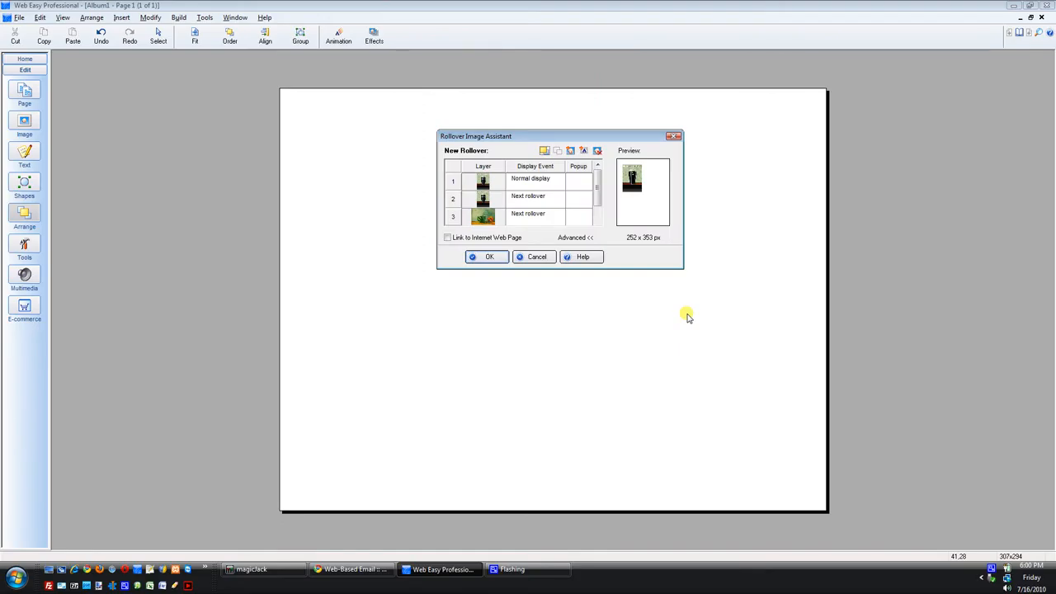
{"action": "left_click", "coordinate": [579, 217]}
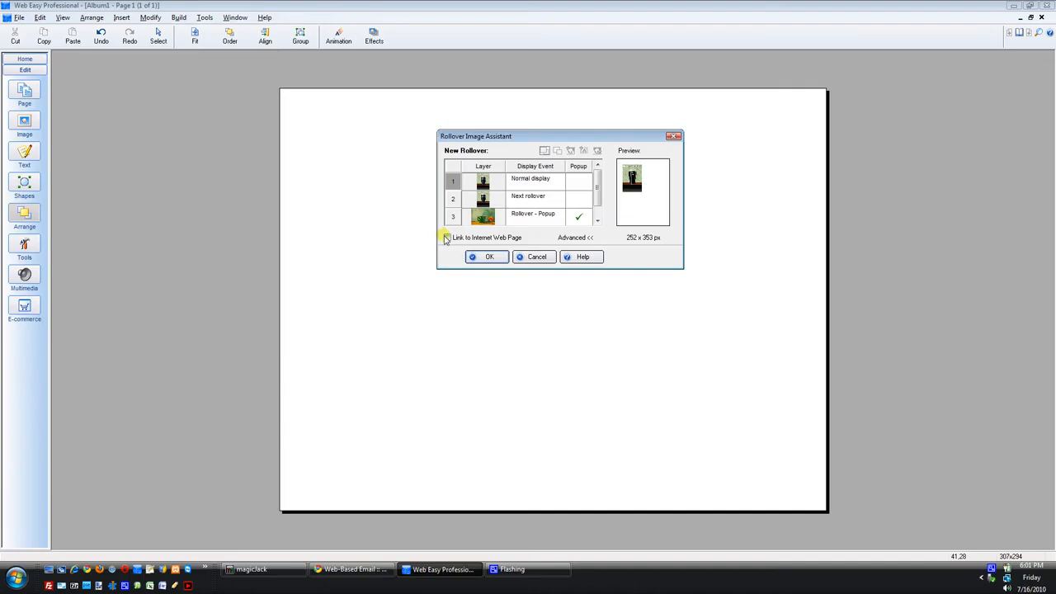
{"action": "left_click", "coordinate": [447, 238]}
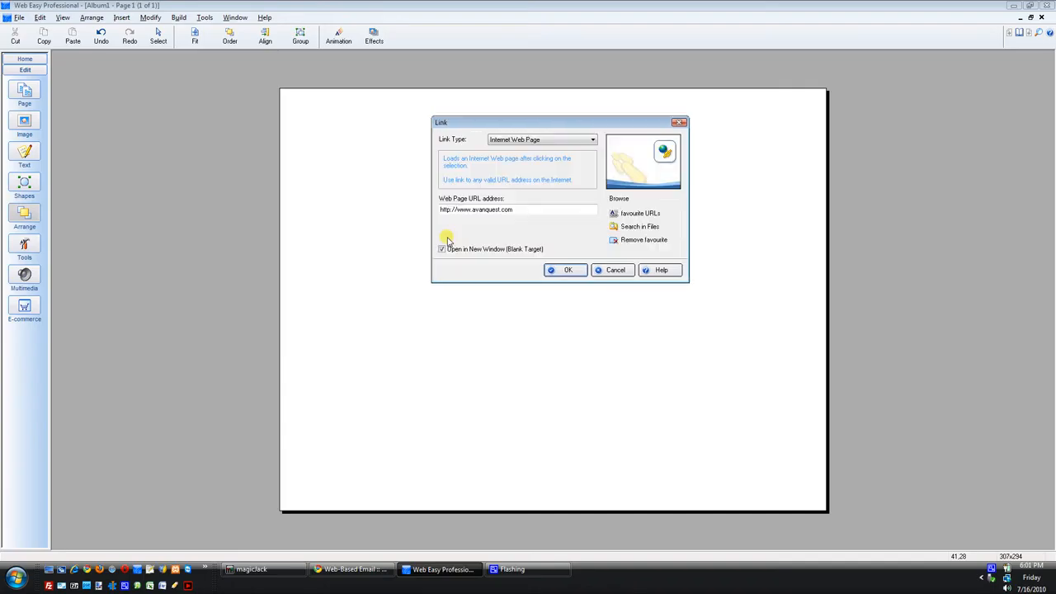
{"action": "left_click", "coordinate": [591, 142]}
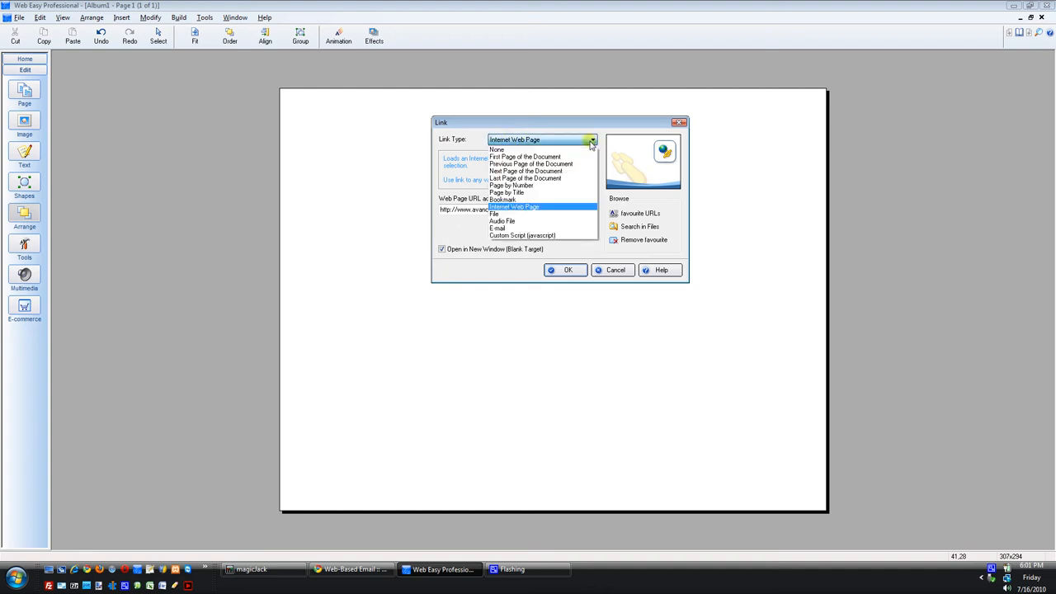
{"action": "left_click", "coordinate": [547, 208]}
{"action": "left_click_drag", "start_coordinate": [544, 210], "coordinate": [470, 204]}
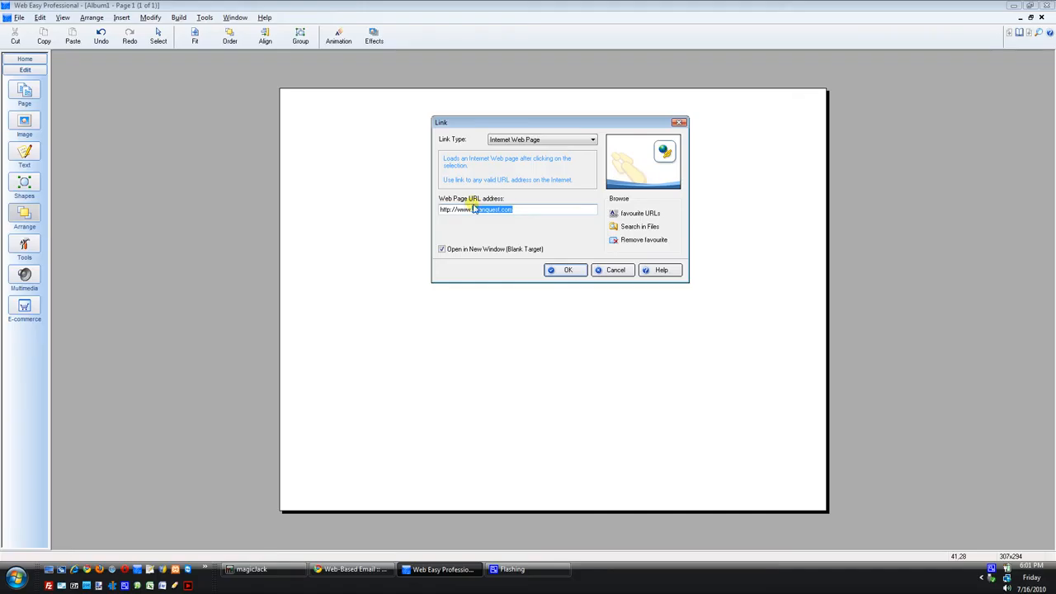
{"action": "key", "text": "BackSpace"}
{"action": "left_click", "coordinate": [442, 250]}
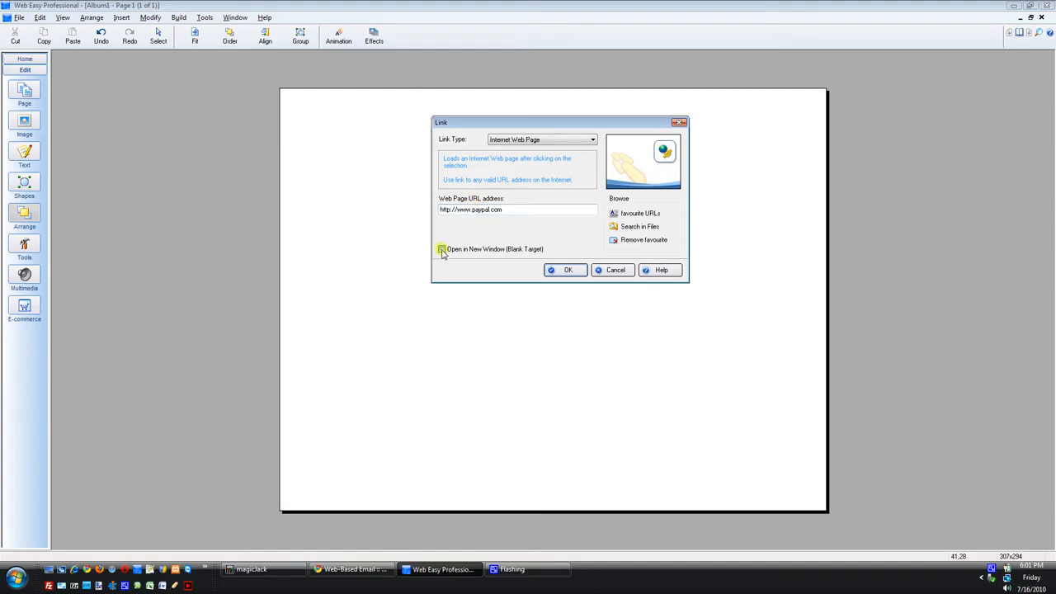
{"action": "left_click", "coordinate": [441, 250]}
{"action": "left_click", "coordinate": [441, 250]}
{"action": "left_click", "coordinate": [563, 270]}
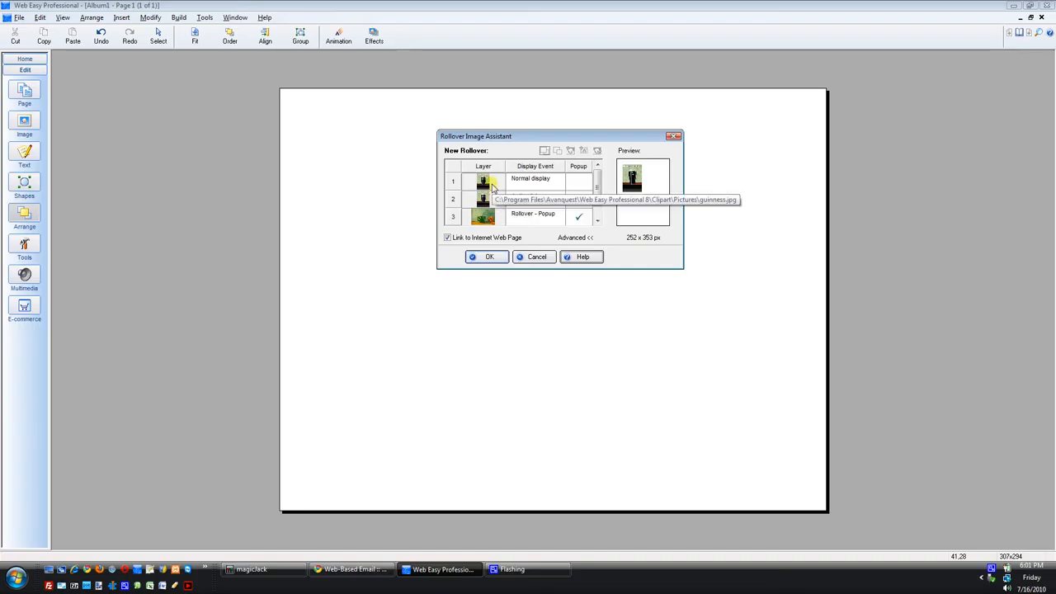
Step: Set the rollover image width to 100 pixels
{"action": "left_click", "coordinate": [642, 236]}
{"action": "left_click_drag", "start_coordinate": [559, 171], "coordinate": [671, 138]}
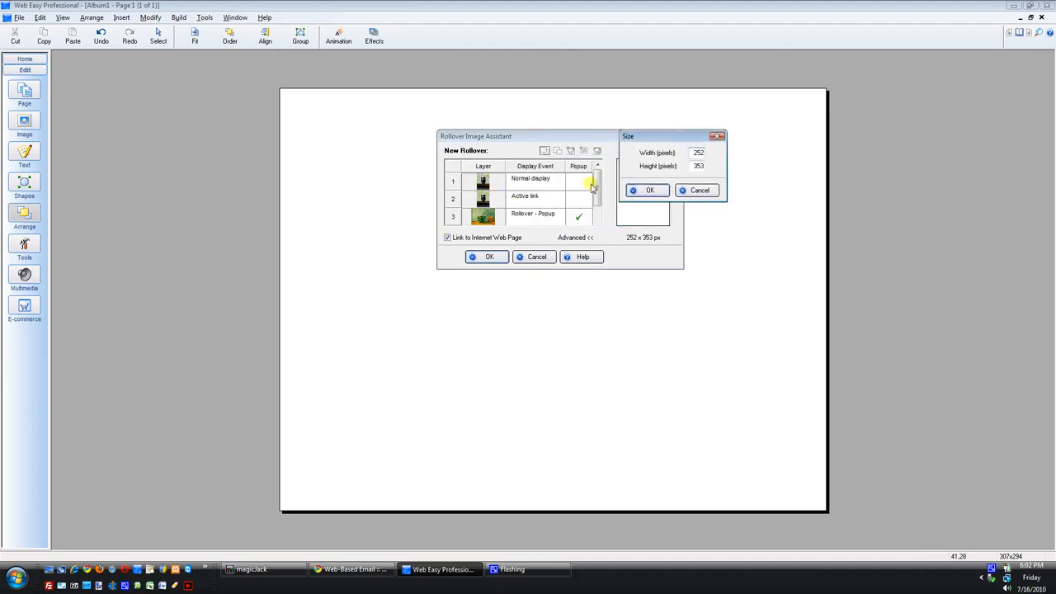
{"action": "left_click_drag", "start_coordinate": [691, 151], "coordinate": [716, 163]}
{"action": "left_click", "coordinate": [650, 190]}
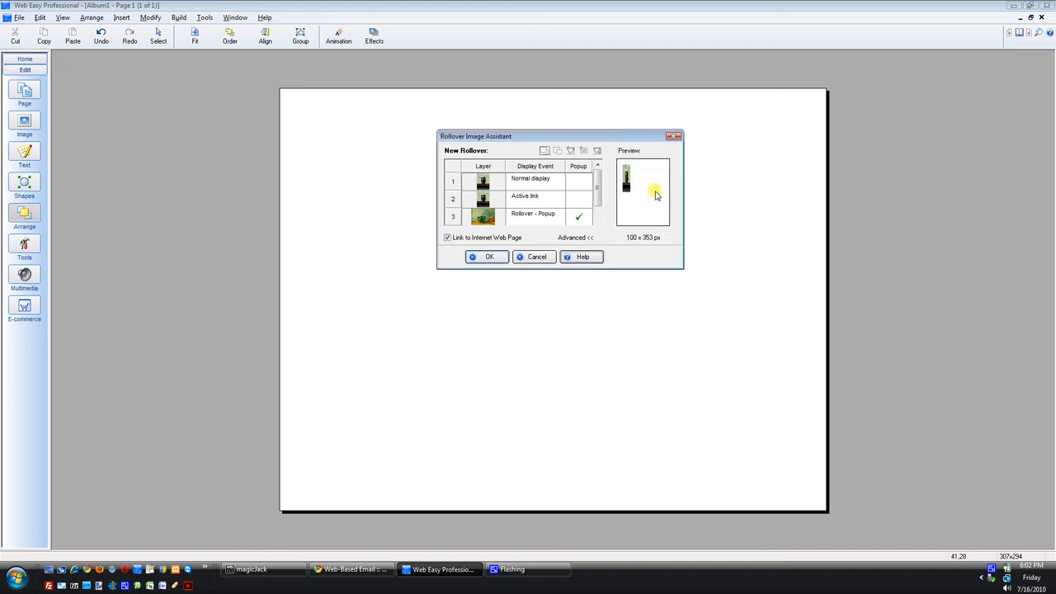
Step: Set the rollover image height to 200 pixels
{"action": "left_click", "coordinate": [649, 238]}
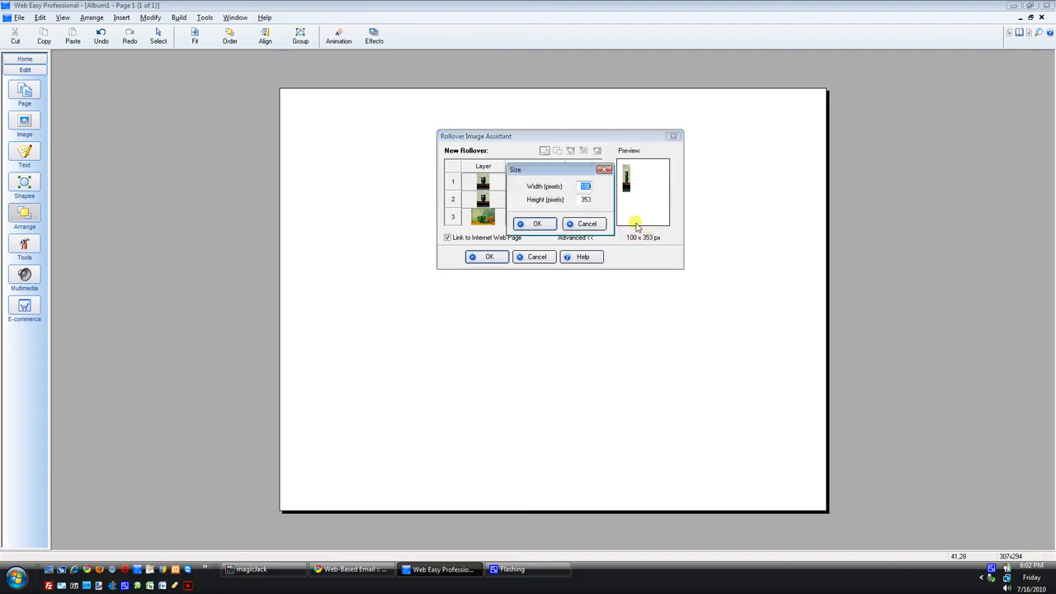
{"action": "left_click_drag", "start_coordinate": [580, 200], "coordinate": [606, 204]}
{"action": "left_click", "coordinate": [548, 224]}
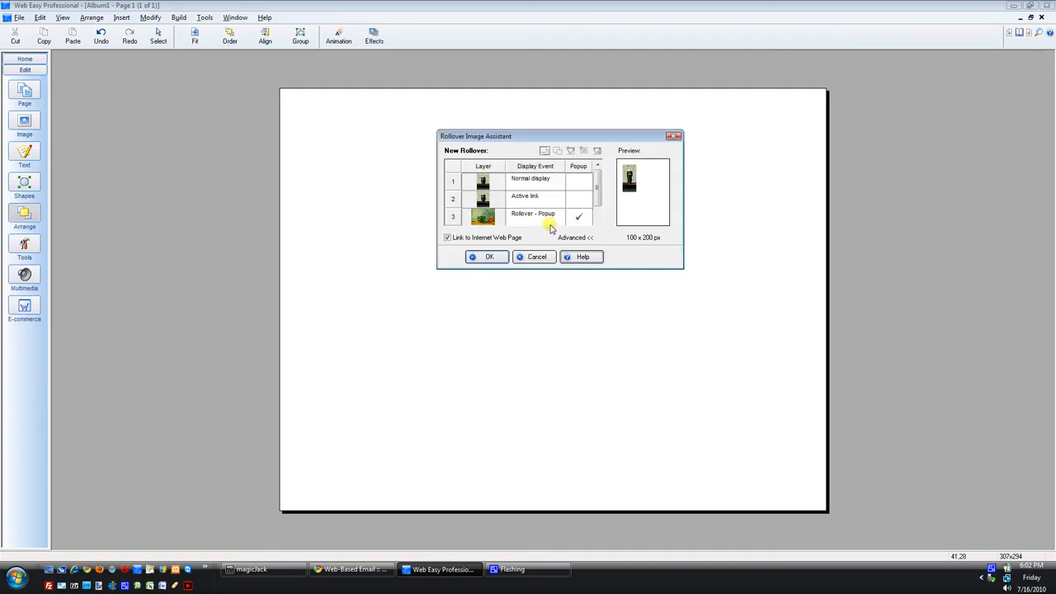
Step: Set the rollover image height to 150 pixels and insert the finished rollover on the page
{"action": "left_click", "coordinate": [642, 236]}
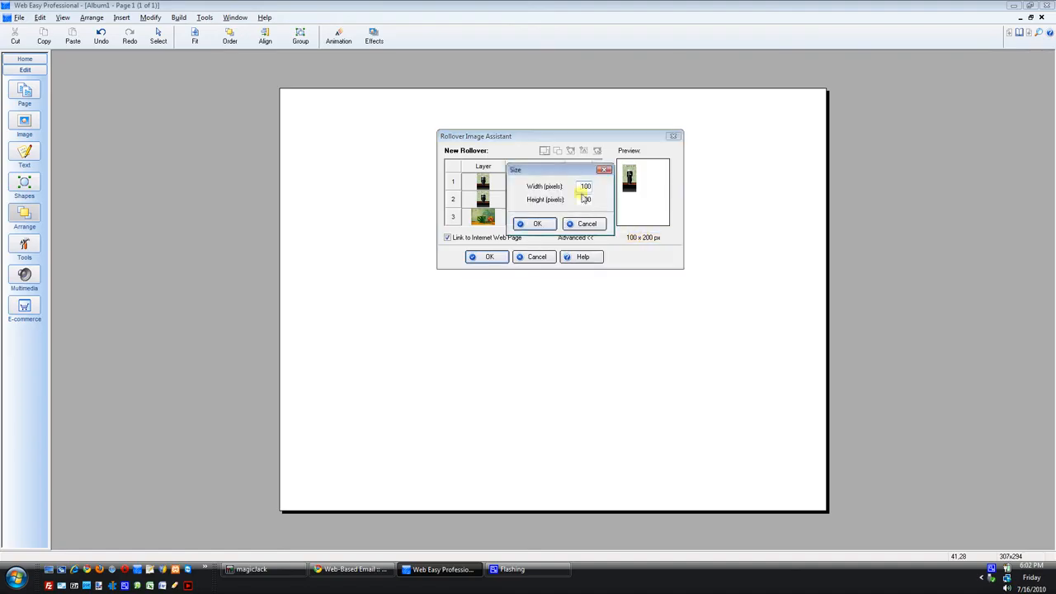
{"action": "left_click_drag", "start_coordinate": [580, 200], "coordinate": [598, 202]}
{"action": "key", "text": "Return"}
{"action": "mouse_move", "coordinate": [631, 184]}
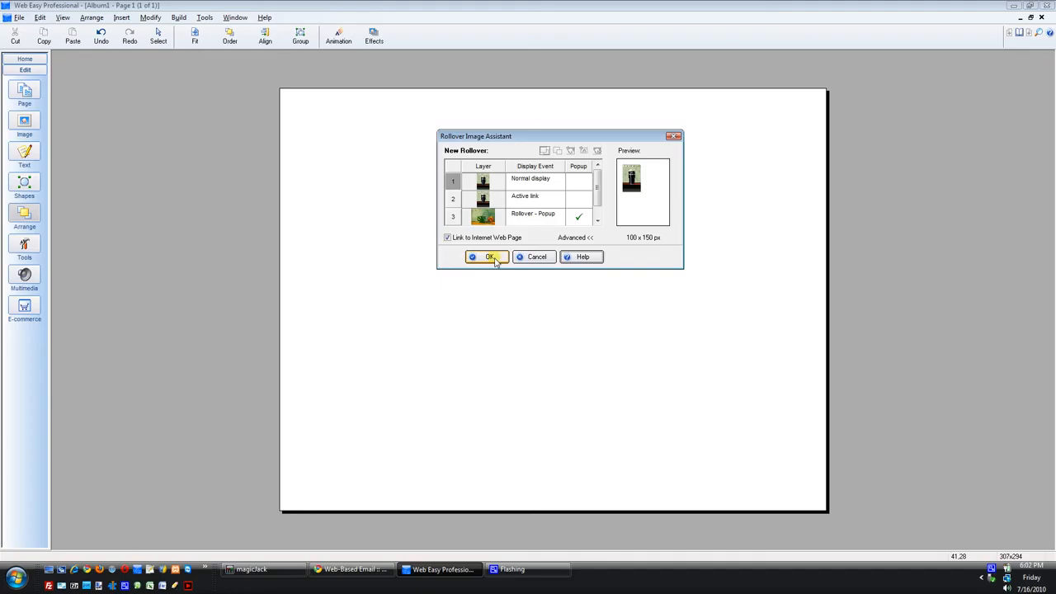
{"action": "left_click", "coordinate": [649, 241]}
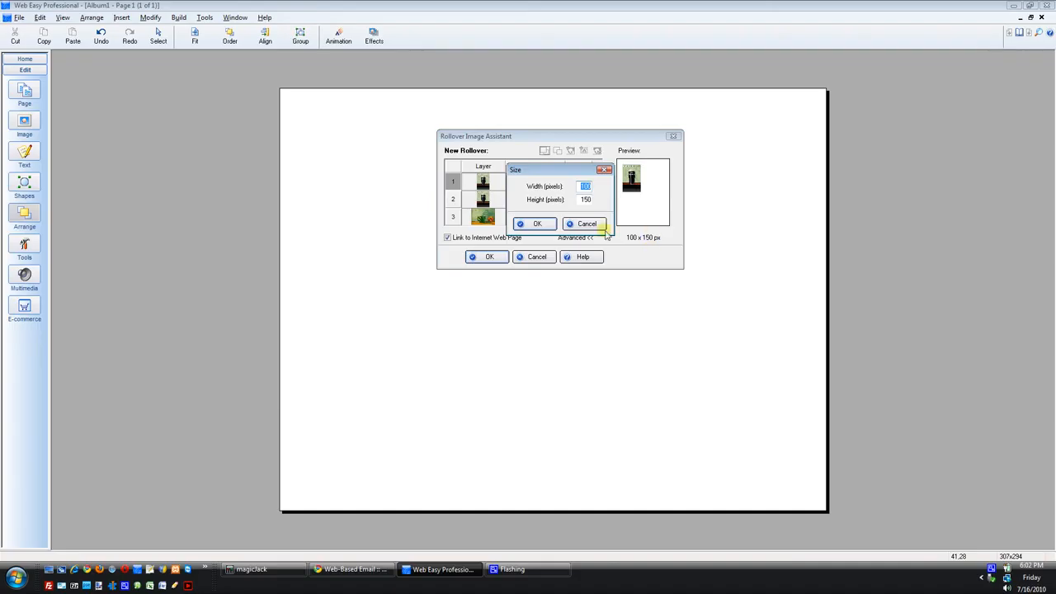
{"action": "left_click", "coordinate": [548, 225]}
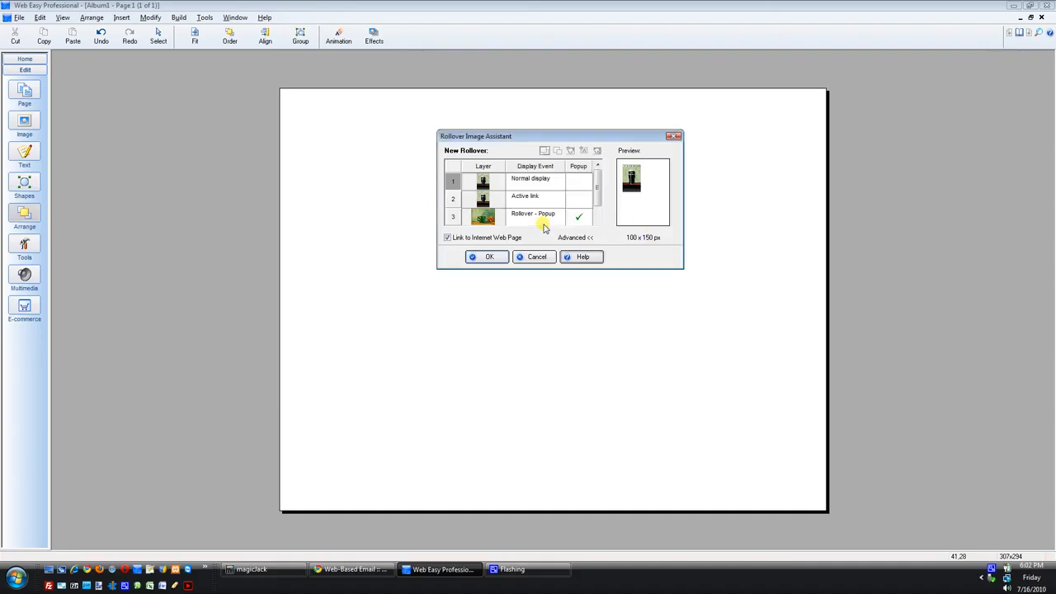
{"action": "left_click", "coordinate": [486, 257]}
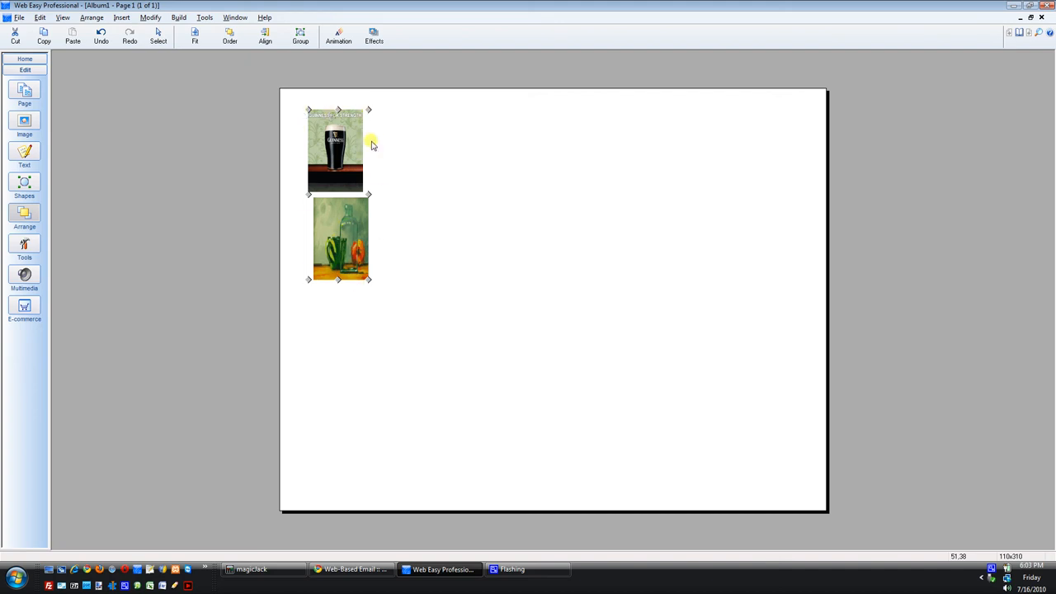
Step: Enlarge the popup painting to about 347 by 252 pixels and place it directly to the right of the guinness image
{"action": "left_click", "coordinate": [339, 235]}
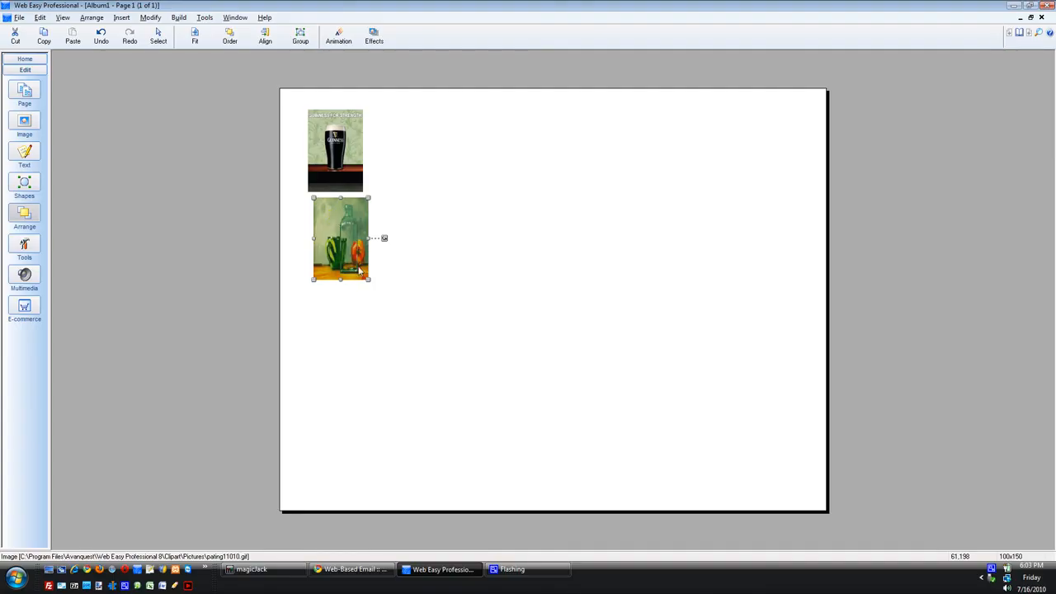
{"action": "left_click_drag", "start_coordinate": [369, 279], "coordinate": [504, 335]}
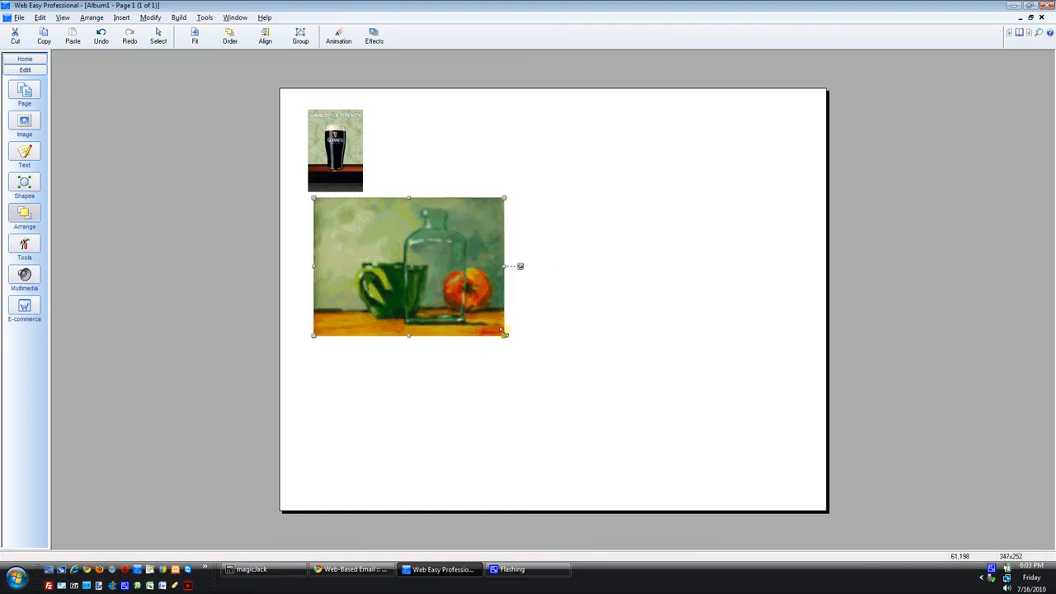
{"action": "left_click_drag", "start_coordinate": [363, 266], "coordinate": [418, 172]}
{"action": "left_click", "coordinate": [423, 333]}
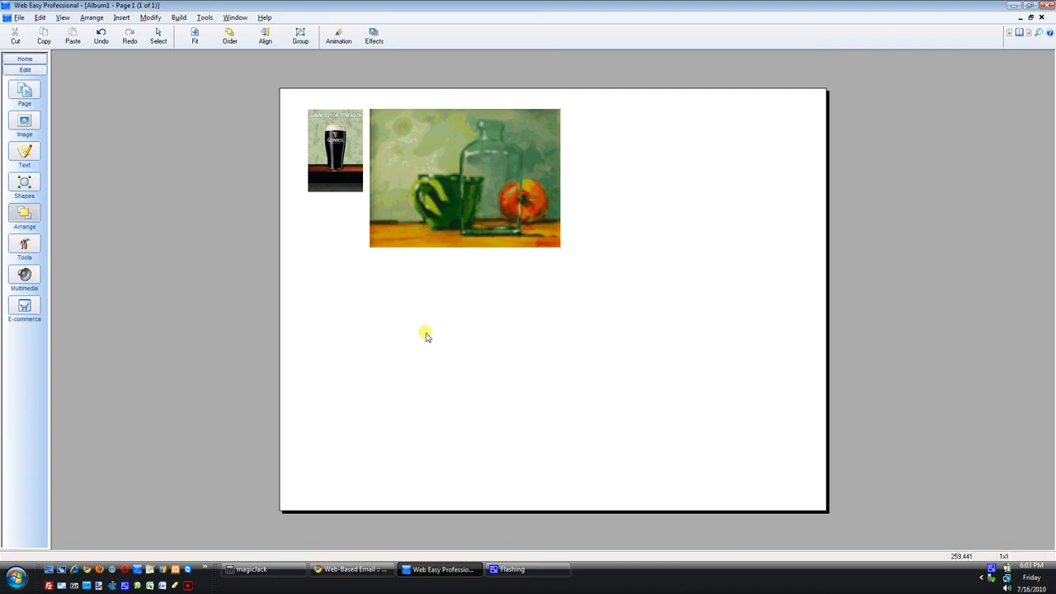
{"action": "key", "text": "ctrl+a"}
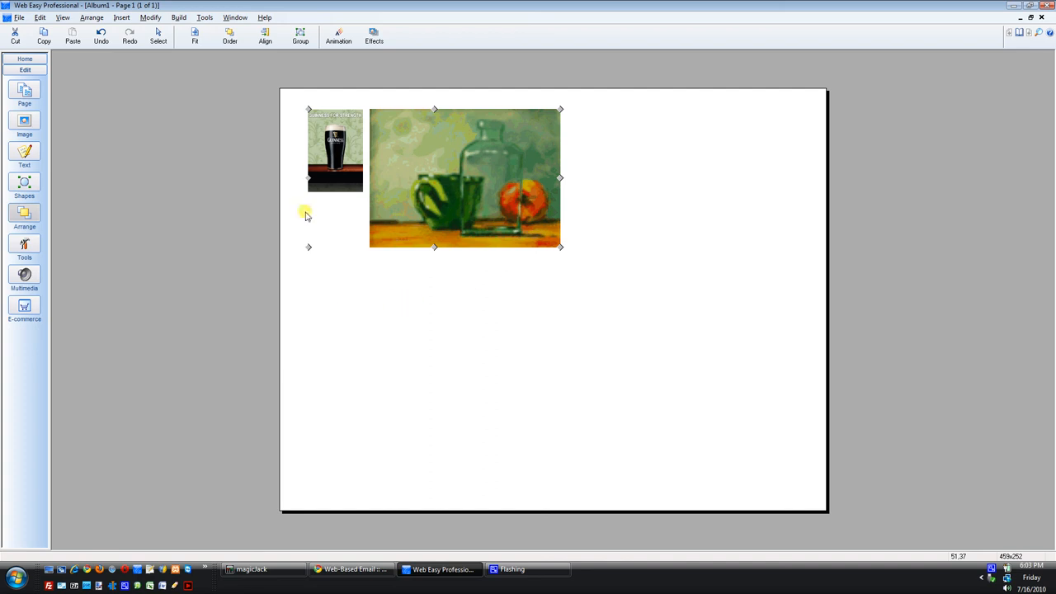
{"action": "left_click", "coordinate": [424, 310]}
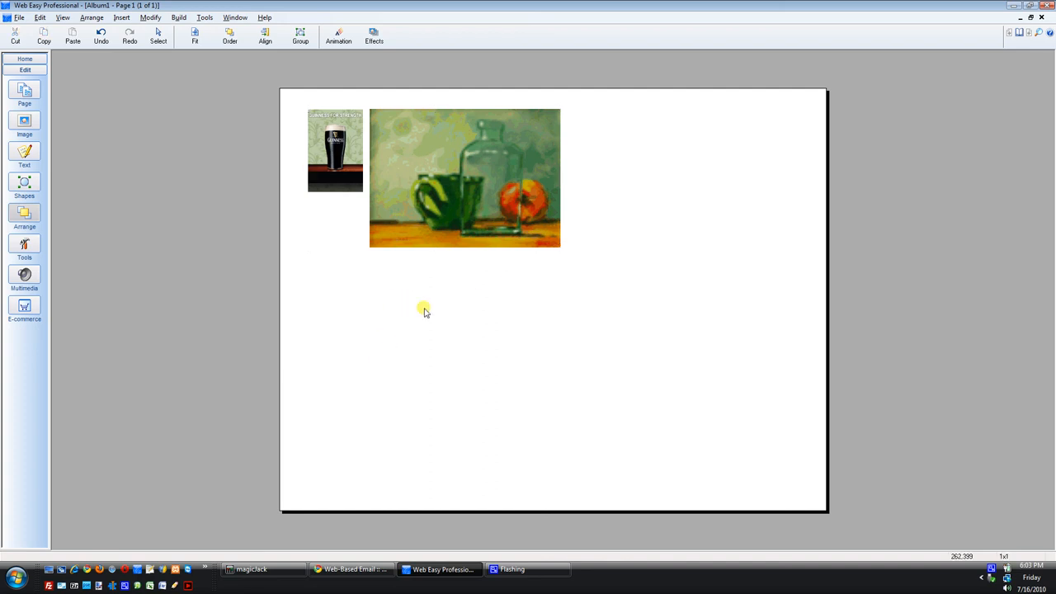
Step: Preview the page in the browser and test the guinness image's link, closing the opened tabs and returning to Web Easy Professional
{"action": "key", "text": "F9"}
{"action": "key", "text": "Return"}
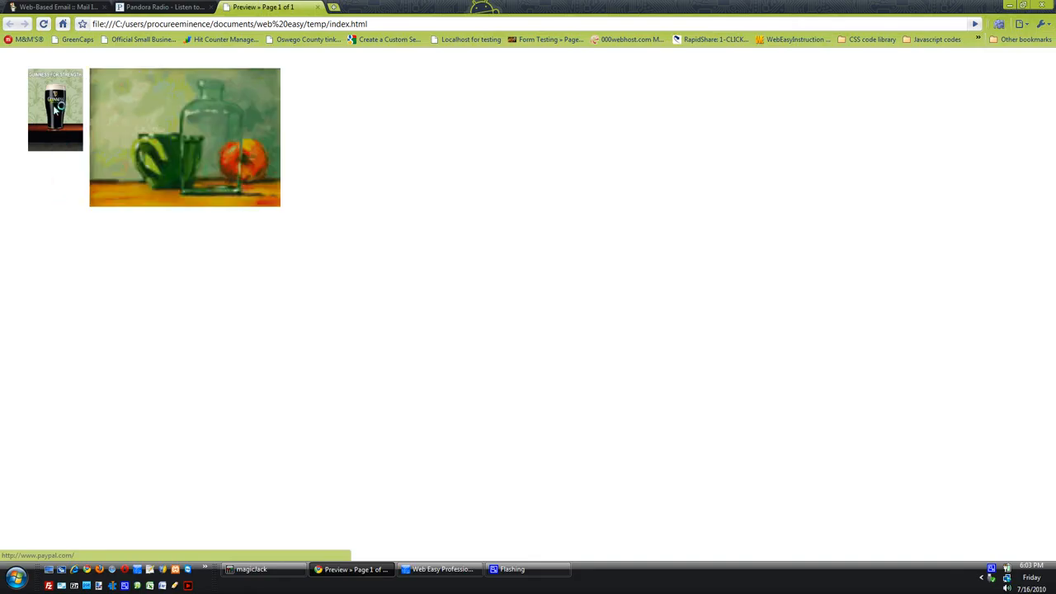
{"action": "left_click", "coordinate": [54, 108]}
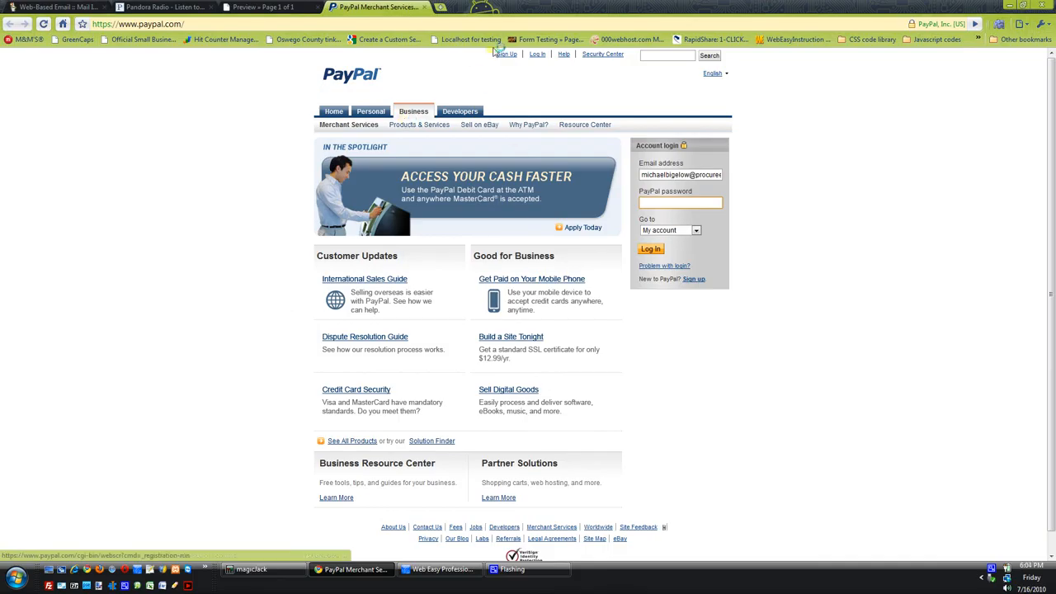
{"action": "left_click", "coordinate": [424, 7]}
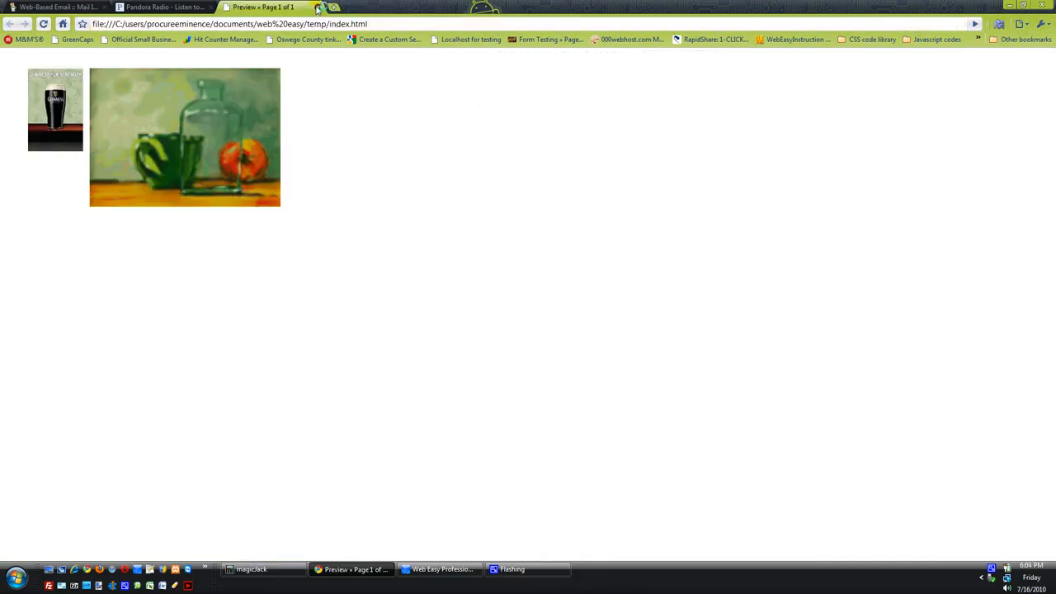
{"action": "left_click", "coordinate": [319, 8]}
{"action": "left_click", "coordinate": [443, 569]}
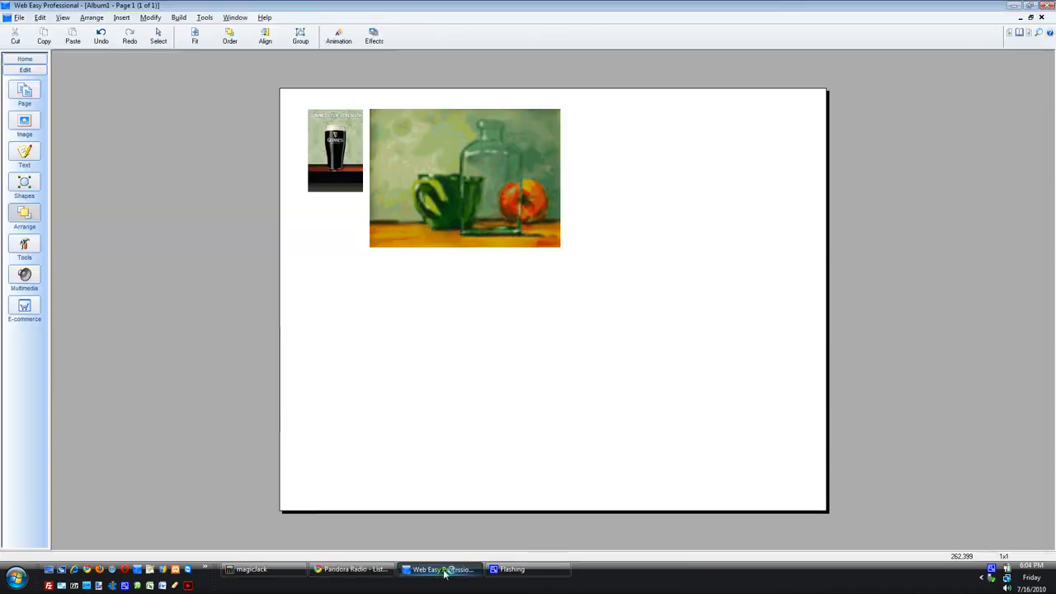
{"action": "left_click", "coordinate": [343, 155]}
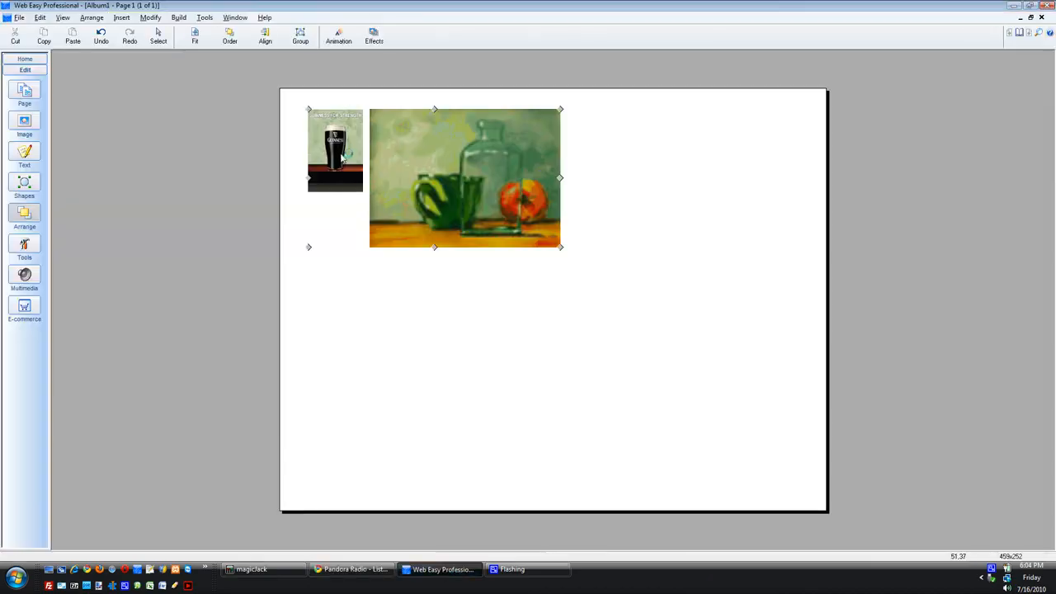
{"action": "left_click", "coordinate": [336, 146]}
{"action": "left_click", "coordinate": [463, 337]}
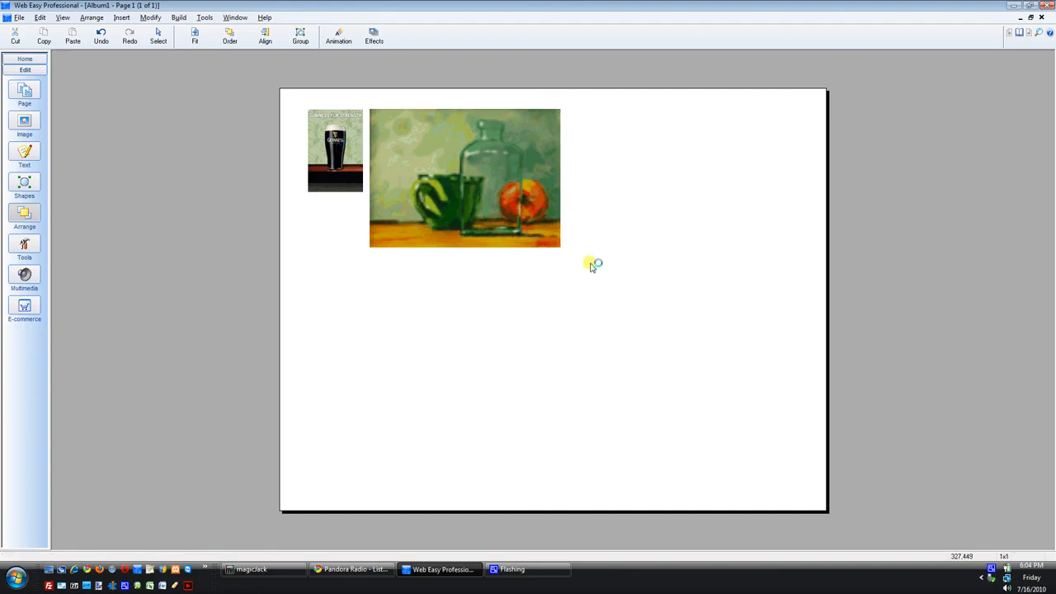
Step: Reopen the inserted rollover in the Rollover Image Assistant and review its layers and pixel size settings
{"action": "left_click", "coordinate": [454, 211]}
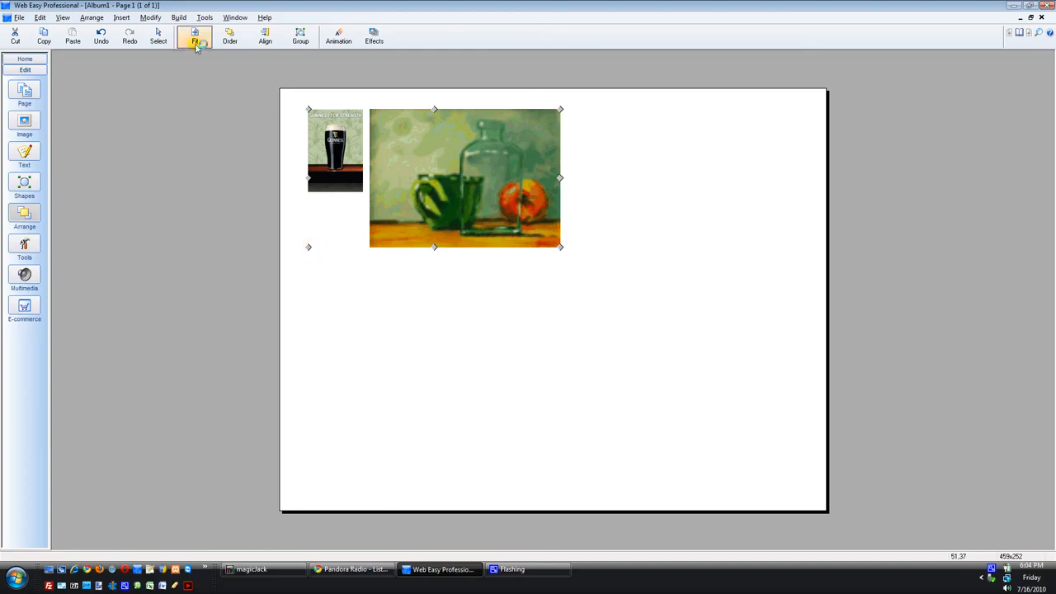
{"action": "left_click", "coordinate": [201, 17]}
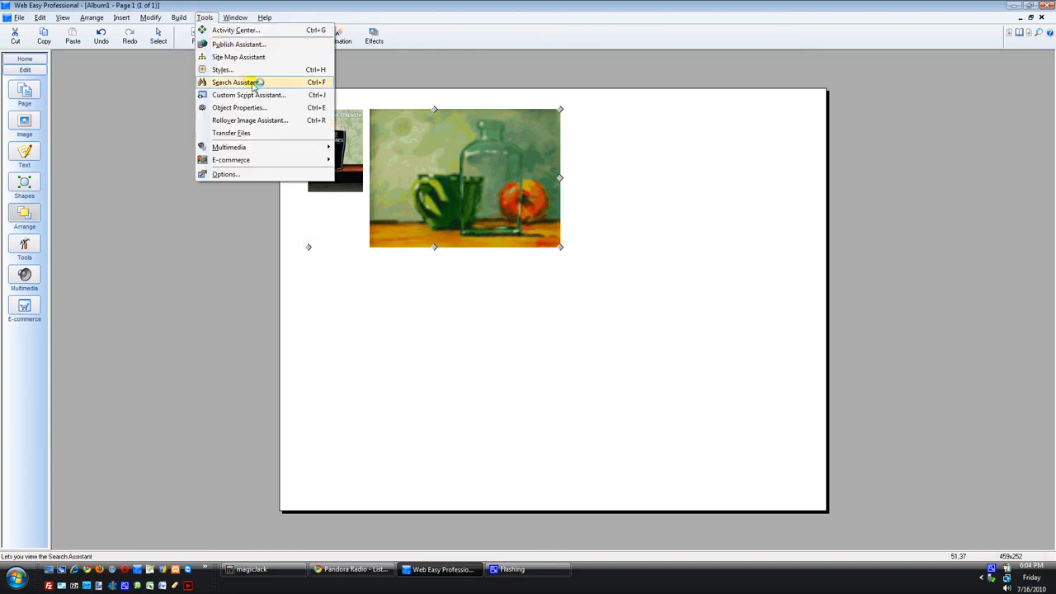
{"action": "left_click", "coordinate": [264, 121]}
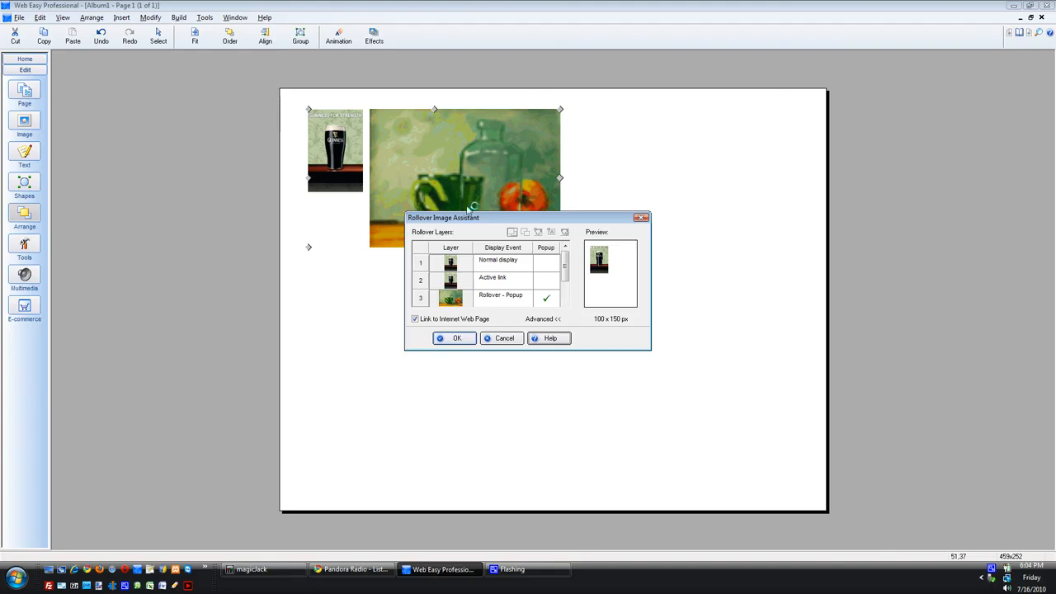
{"action": "left_click_drag", "start_coordinate": [473, 229], "coordinate": [668, 112]}
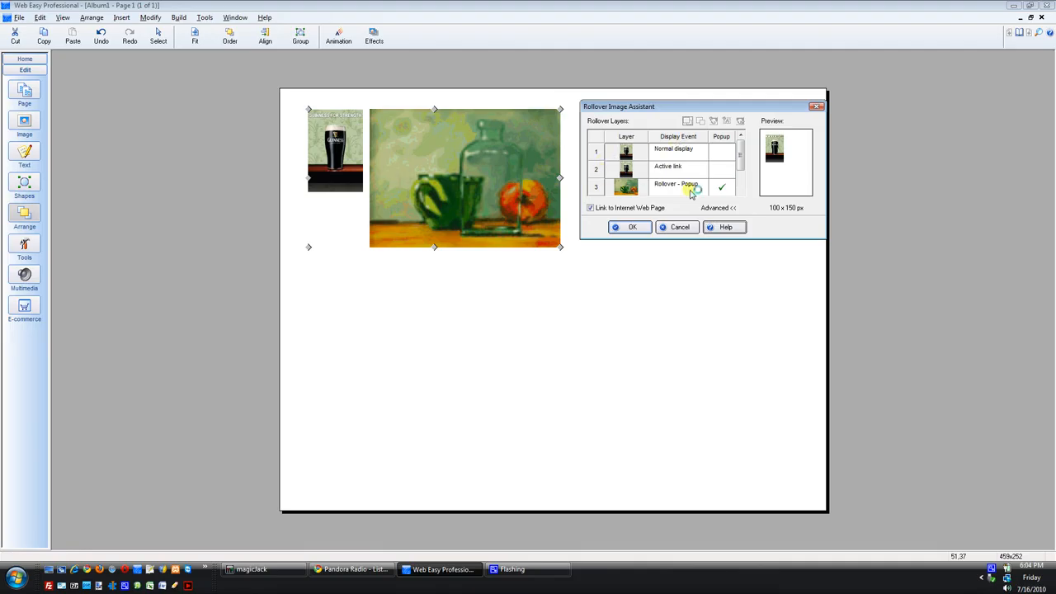
{"action": "left_click", "coordinate": [786, 207]}
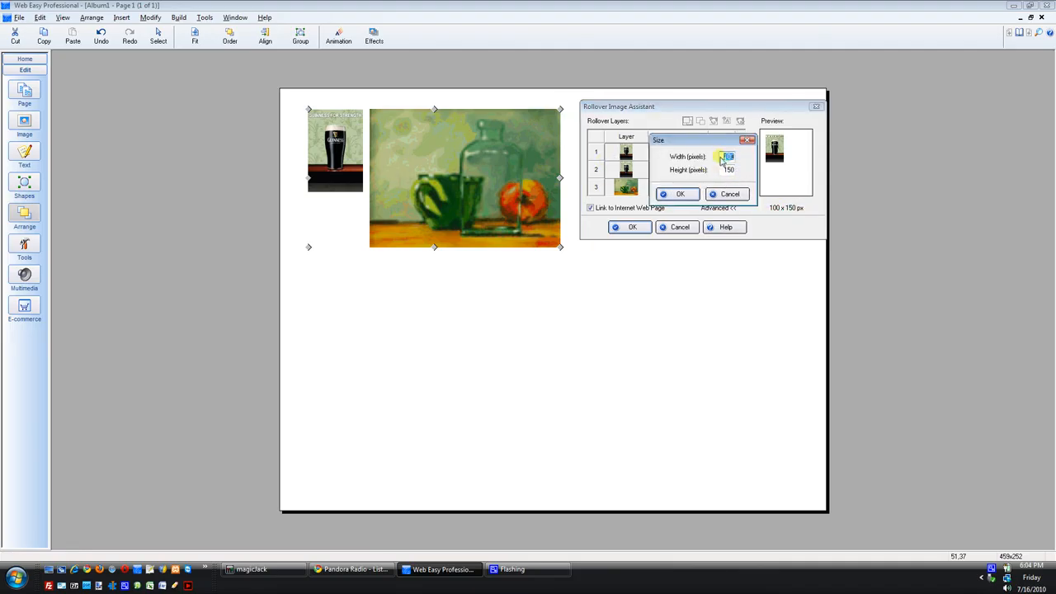
{"action": "left_click", "coordinate": [678, 194]}
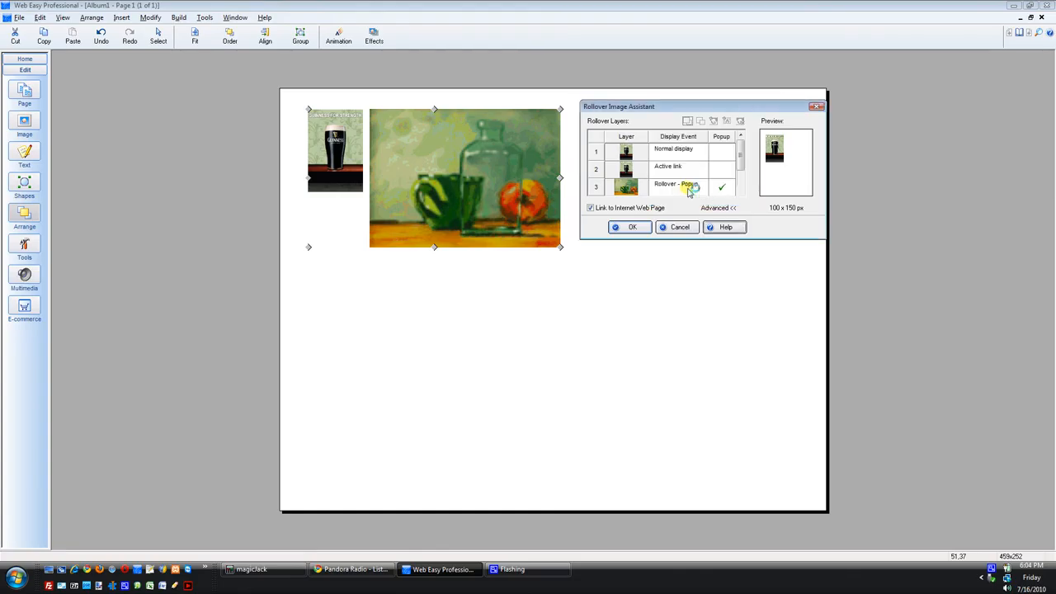
{"action": "left_click", "coordinate": [632, 228]}
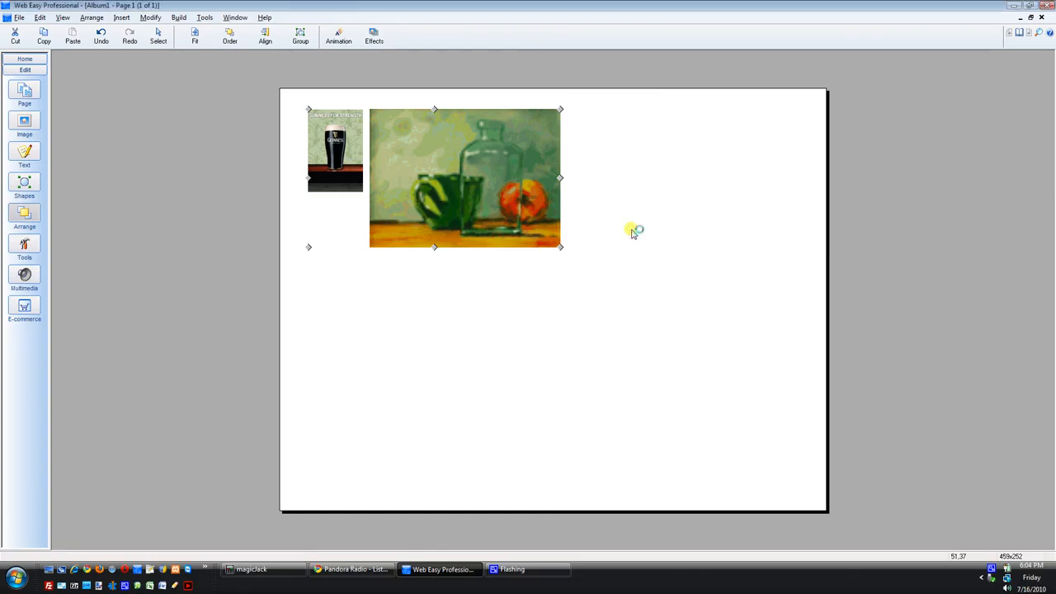